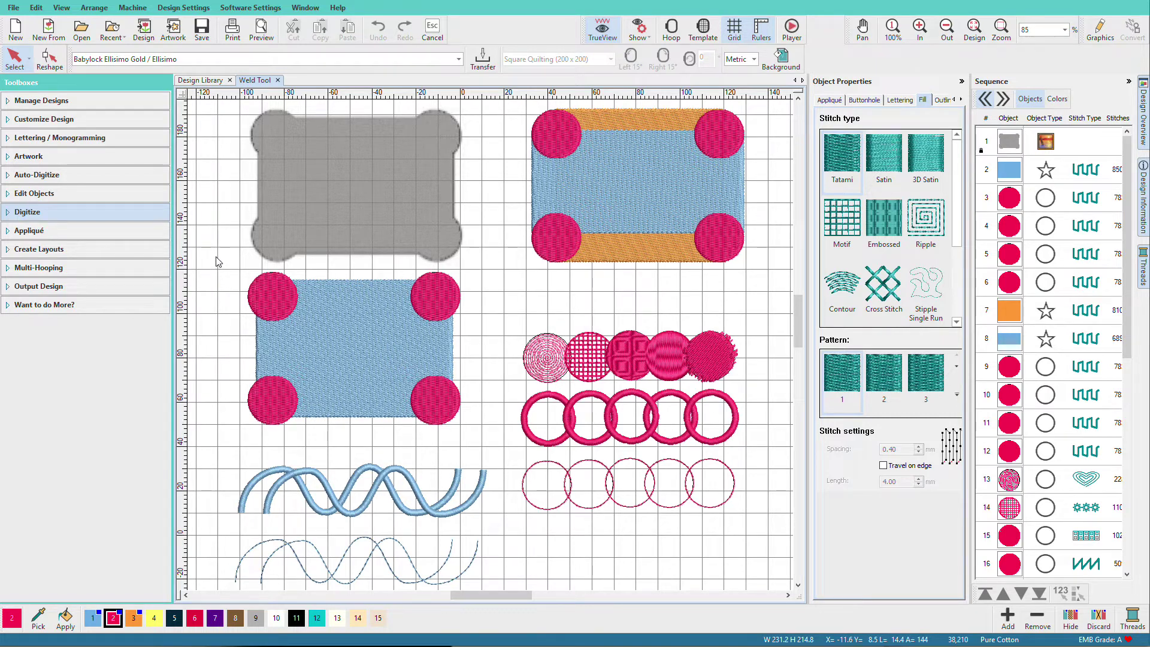
Step: Marquee-select the blue rectangle with its four pink corner circles and weld them
{"action": "left_click_drag", "start_coordinate": [216, 259], "coordinate": [476, 445]}
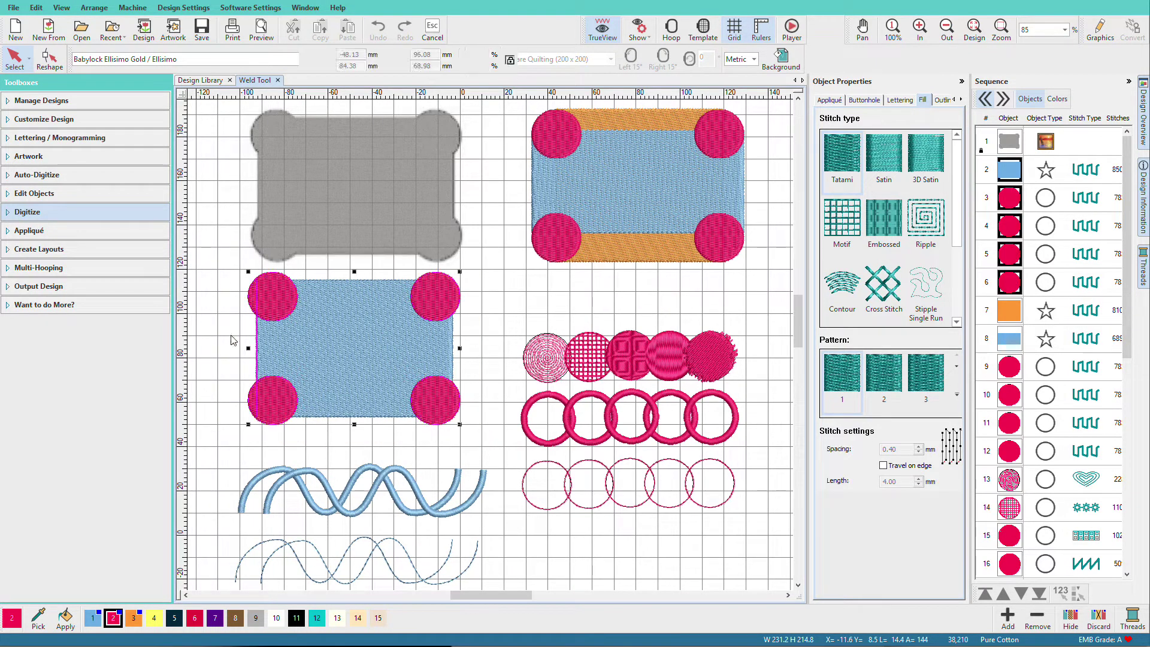
{"action": "left_click", "coordinate": [13, 212]}
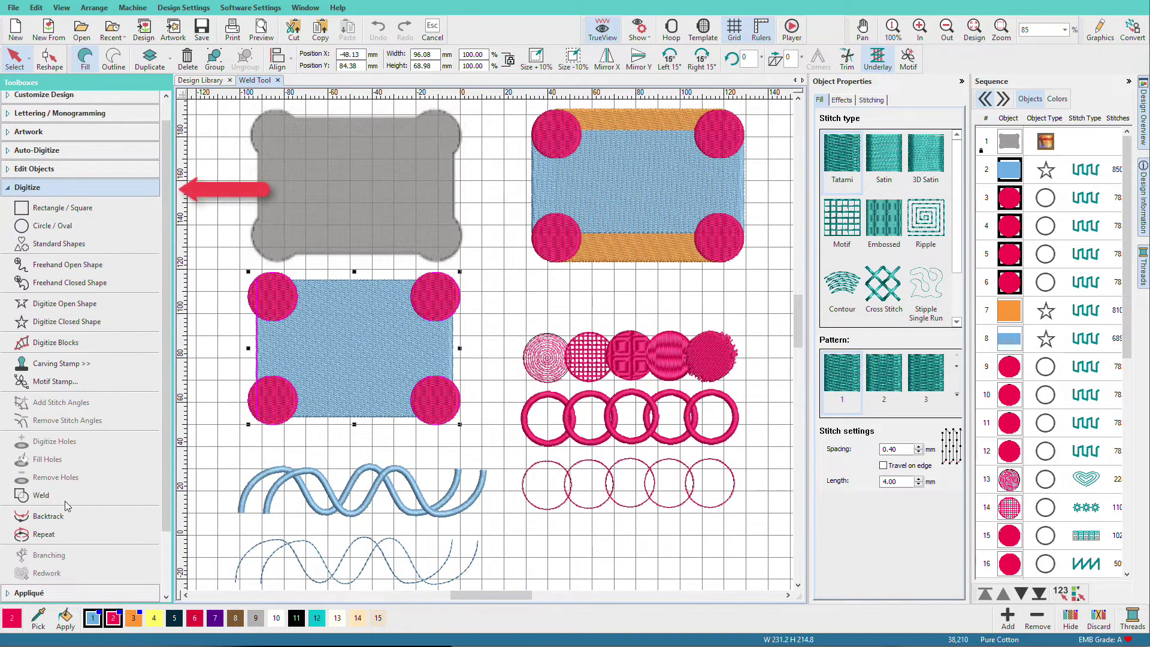
{"action": "left_click", "coordinate": [42, 496]}
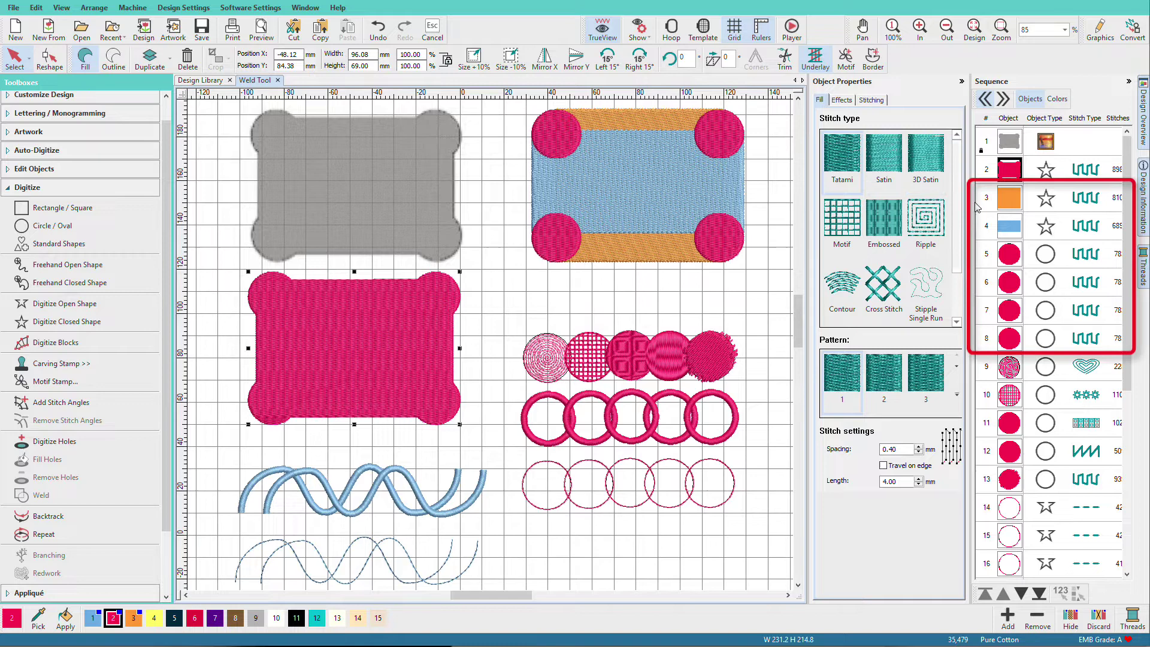
Step: Weld the top-right blue rectangle, orange bars and corner circles, then clear the selection
{"action": "left_click", "coordinate": [1005, 195]}
{"action": "left_click", "coordinate": [1007, 224]}
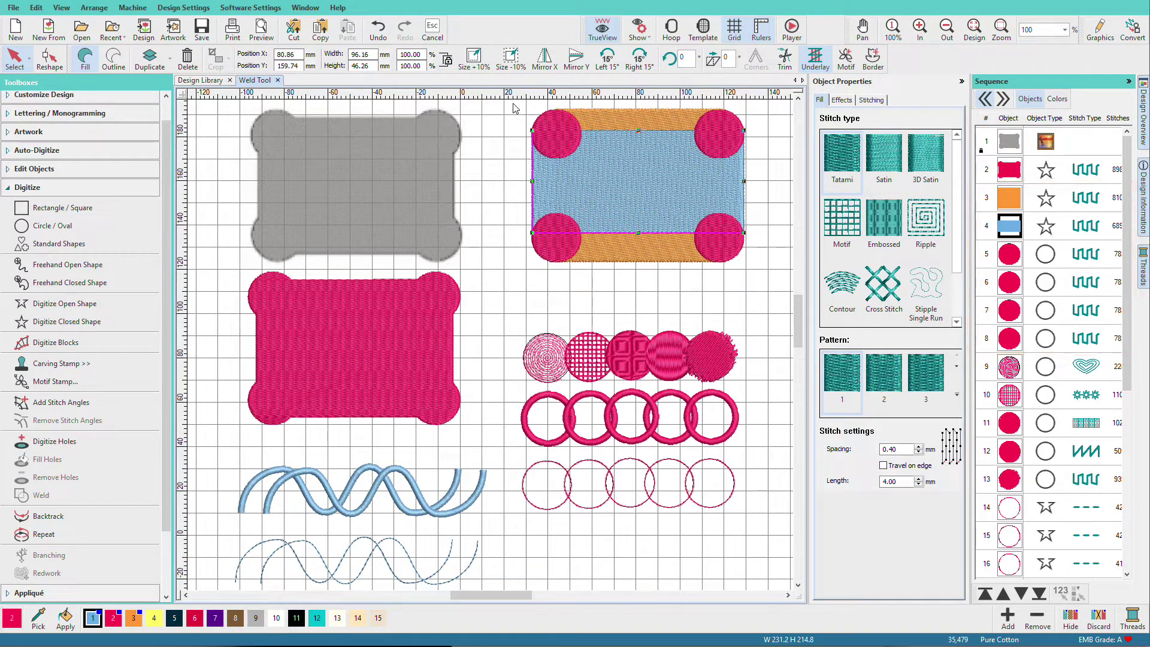
{"action": "left_click_drag", "start_coordinate": [513, 103], "coordinate": [767, 280]}
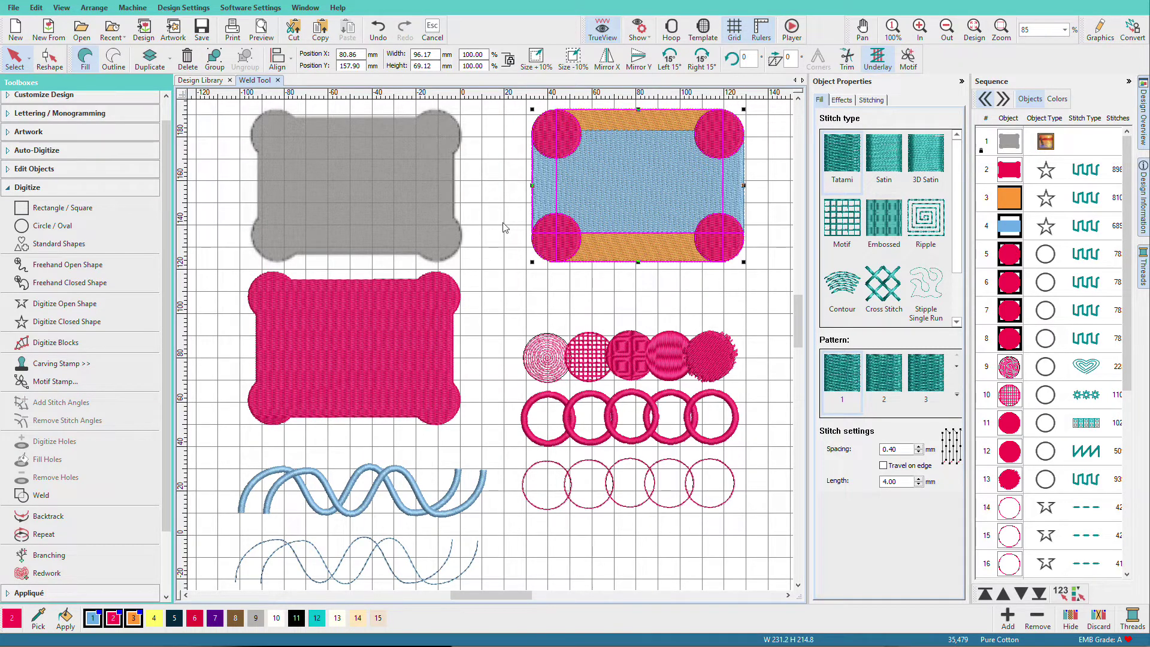
{"action": "left_click", "coordinate": [40, 498]}
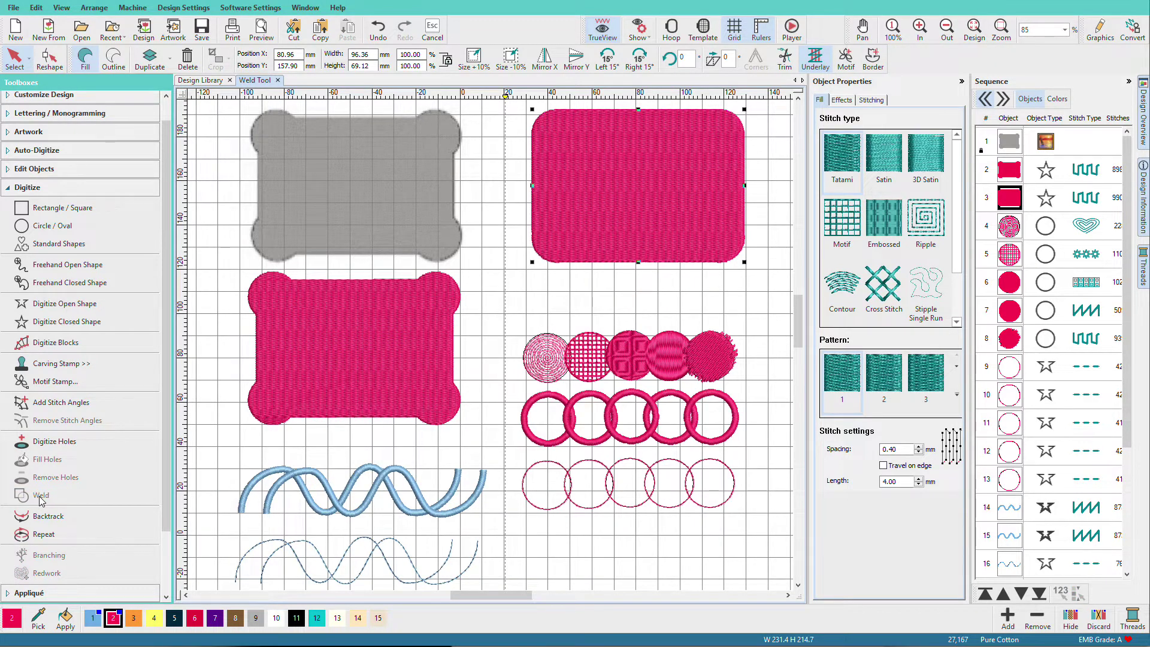
{"action": "key", "text": "Escape"}
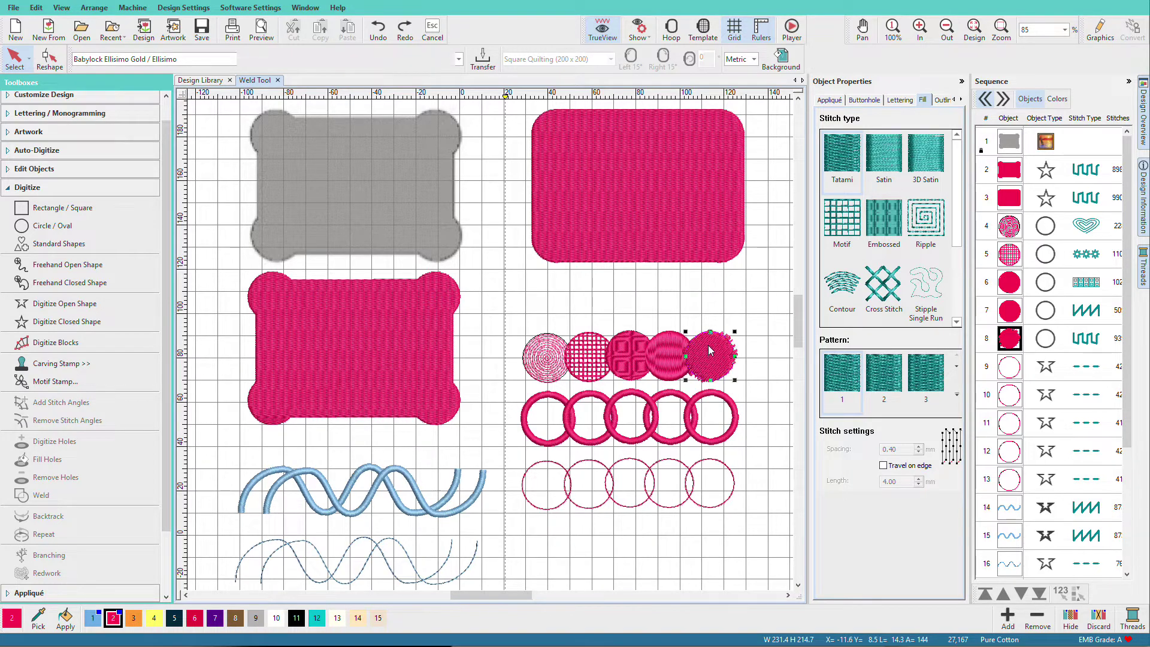
Step: Copy the rightmost filled circle above the row and weld the two separate circles
{"action": "mouse_move", "coordinate": [709, 345]}
{"action": "left_mouse_down"}
{"action": "mouse_move", "coordinate": [583, 288]}
{"action": "mouse_move", "coordinate": [647, 298]}
{"action": "left_mouse_up"}
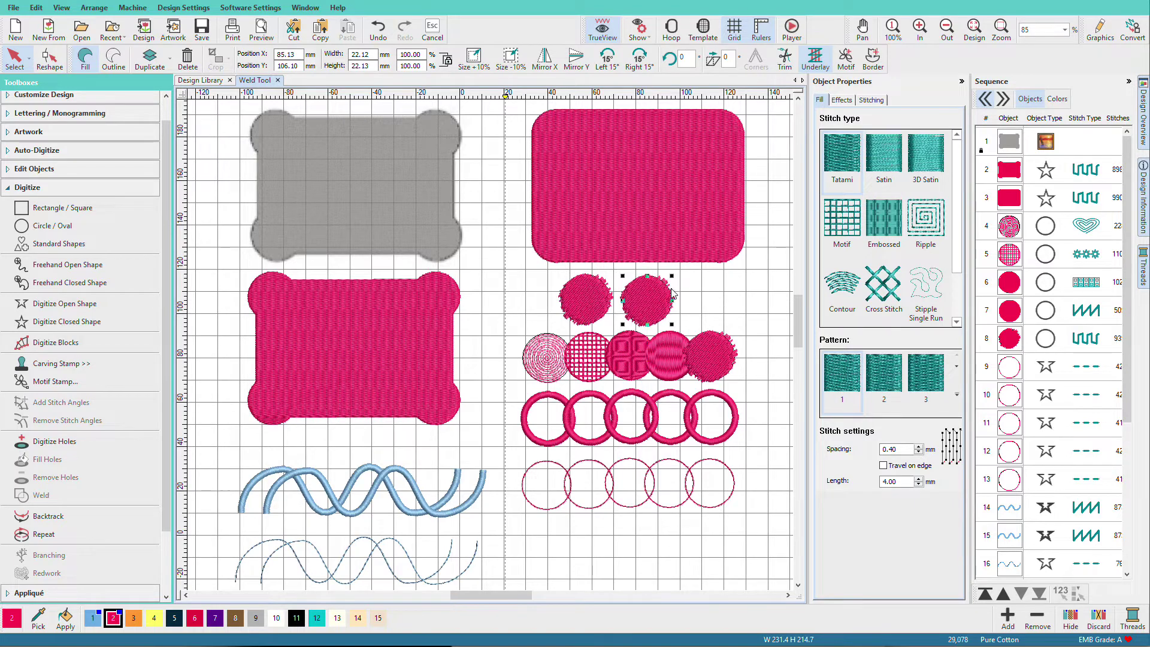
{"action": "left_click", "coordinate": [550, 293]}
{"action": "left_click_drag", "start_coordinate": [550, 292], "coordinate": [690, 342]}
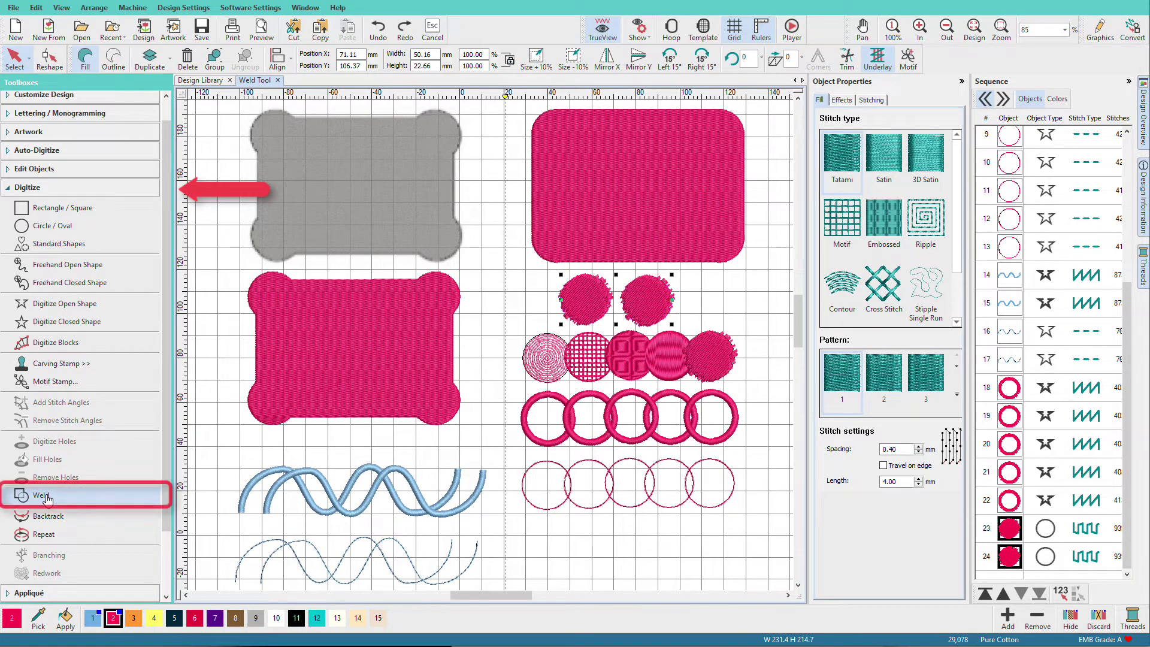
{"action": "left_click", "coordinate": [54, 497]}
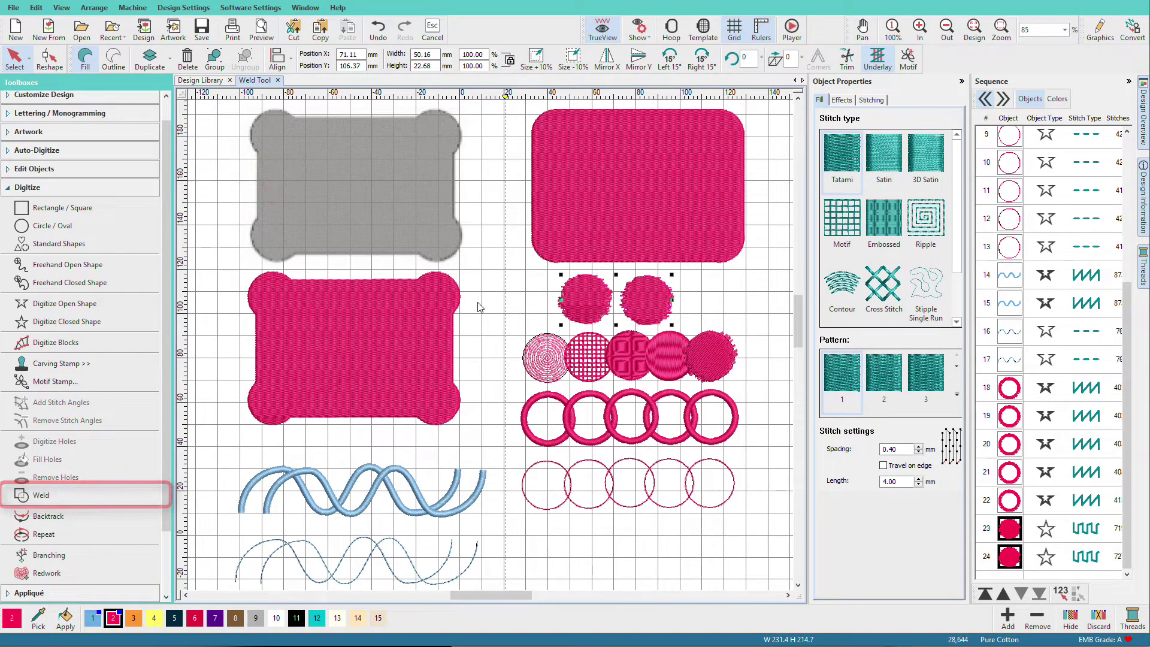
Step: Test-move the right circle farther away, then undo the move
{"action": "left_click", "coordinate": [647, 300]}
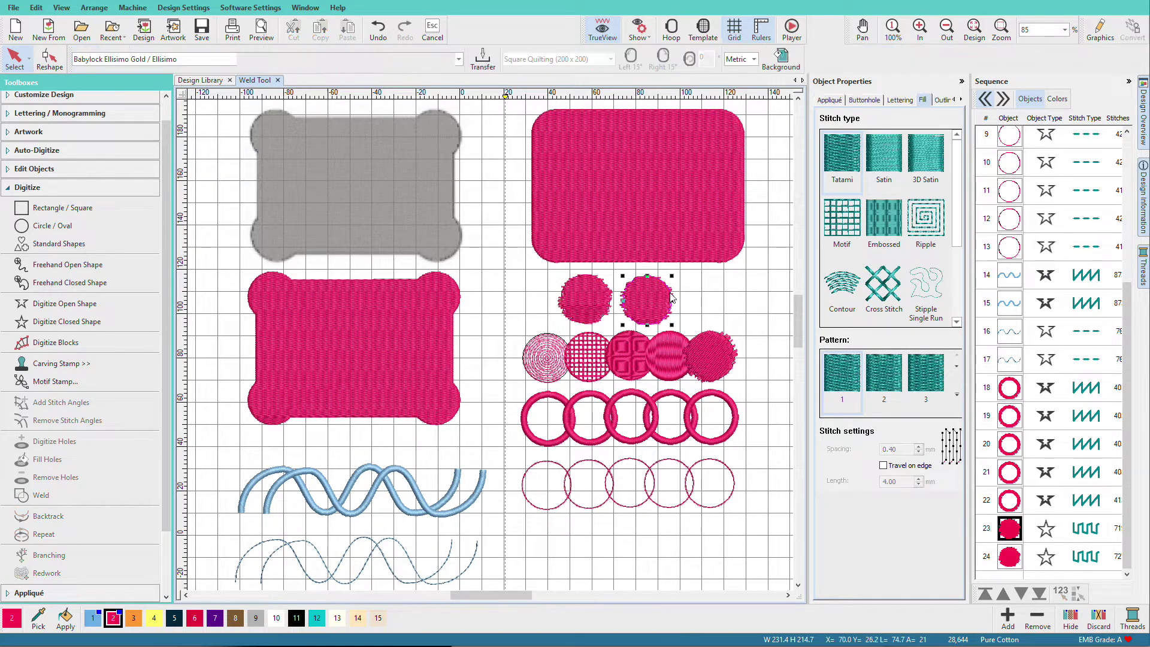
{"action": "mouse_move", "coordinate": [665, 299]}
{"action": "left_mouse_down"}
{"action": "mouse_move", "coordinate": [693, 299]}
{"action": "mouse_move", "coordinate": [683, 304]}
{"action": "left_mouse_up"}
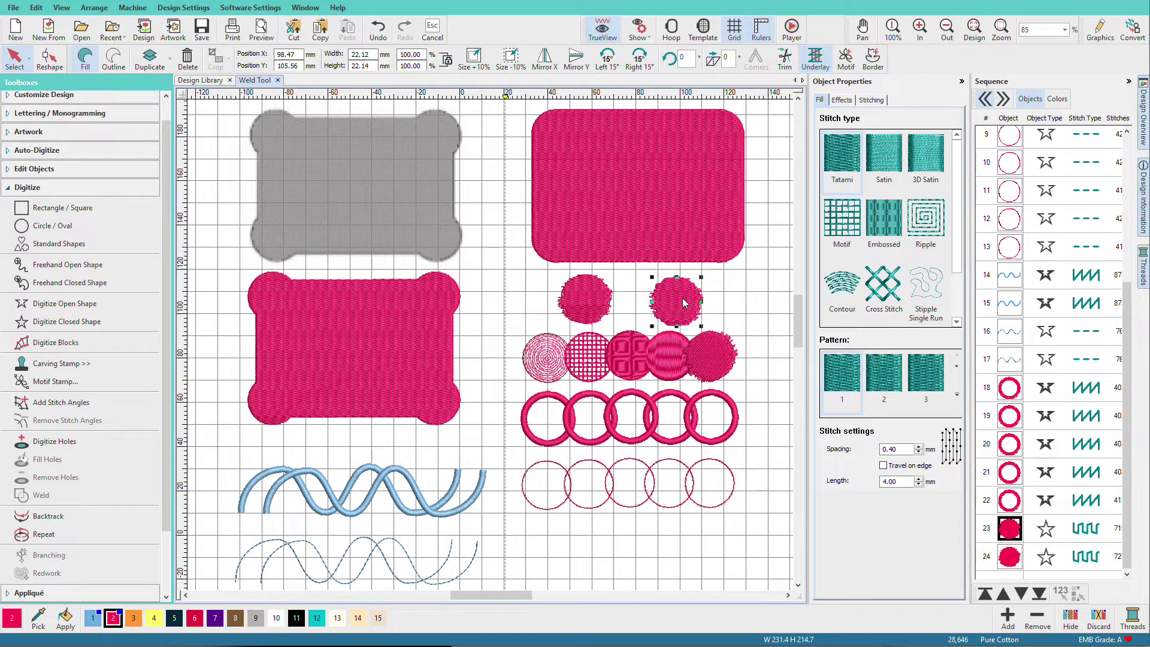
{"action": "key", "text": "ctrl+z"}
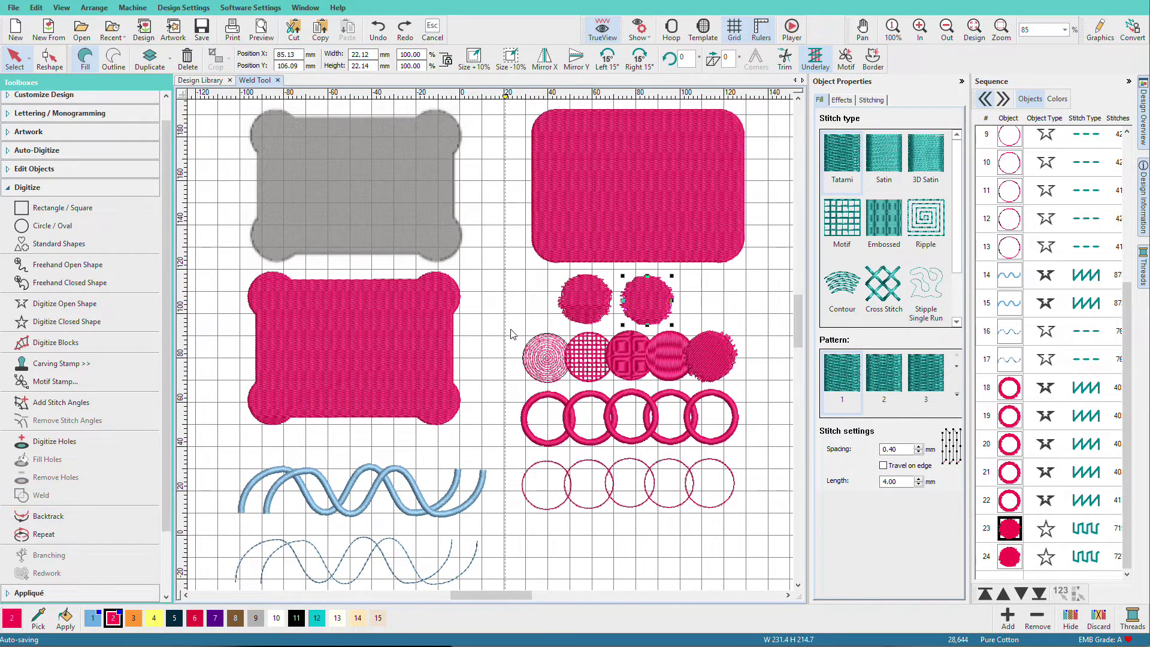
Step: Weld the five differently patterned overlapping circles in the row
{"action": "mouse_move", "coordinate": [511, 329]}
{"action": "left_mouse_down"}
{"action": "mouse_move", "coordinate": [583, 374]}
{"action": "mouse_move", "coordinate": [757, 388]}
{"action": "left_mouse_up"}
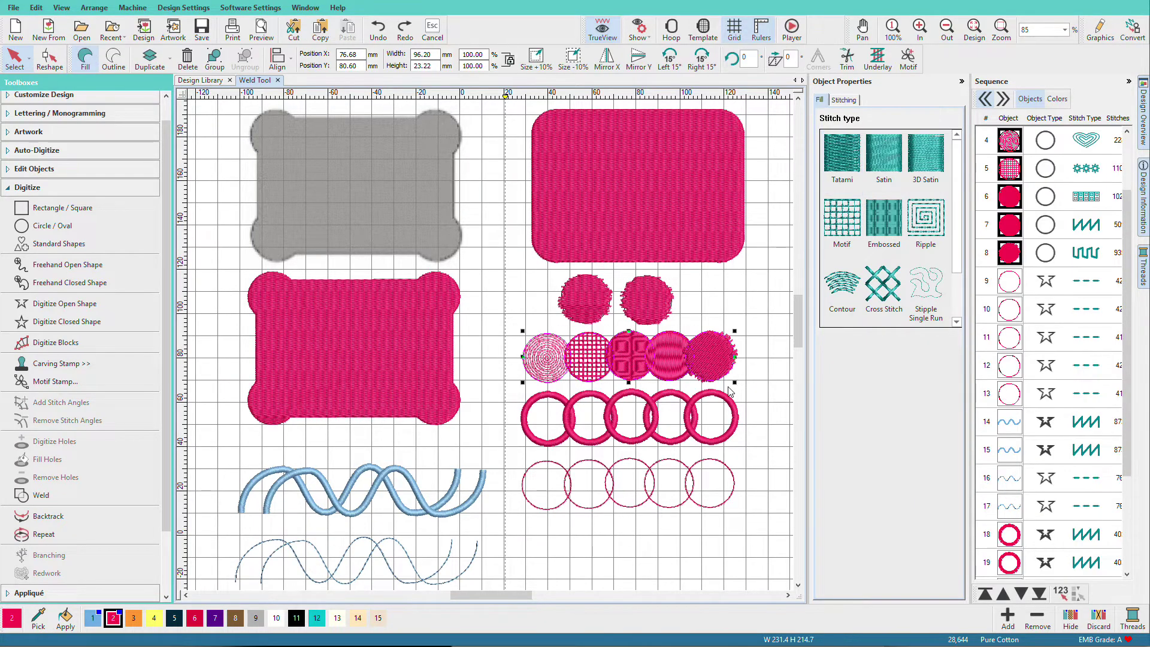
{"action": "left_click", "coordinate": [19, 497]}
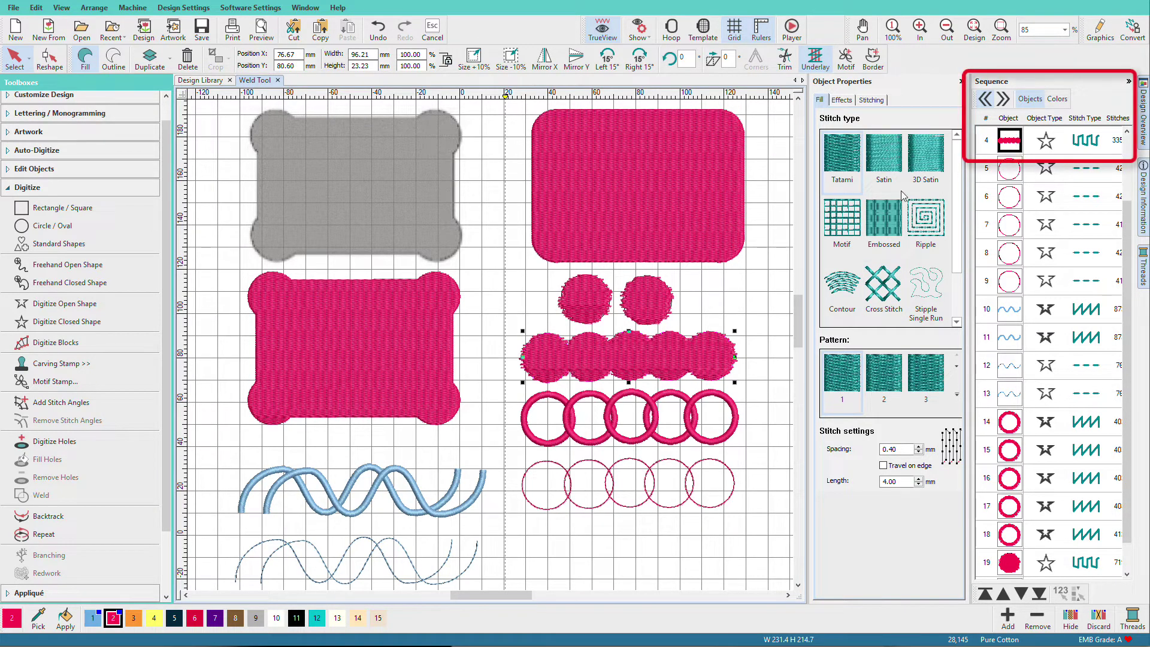
Step: Weld the row of five satin rings and zoom in on the result
{"action": "left_click_drag", "start_coordinate": [510, 385], "coordinate": [752, 455]}
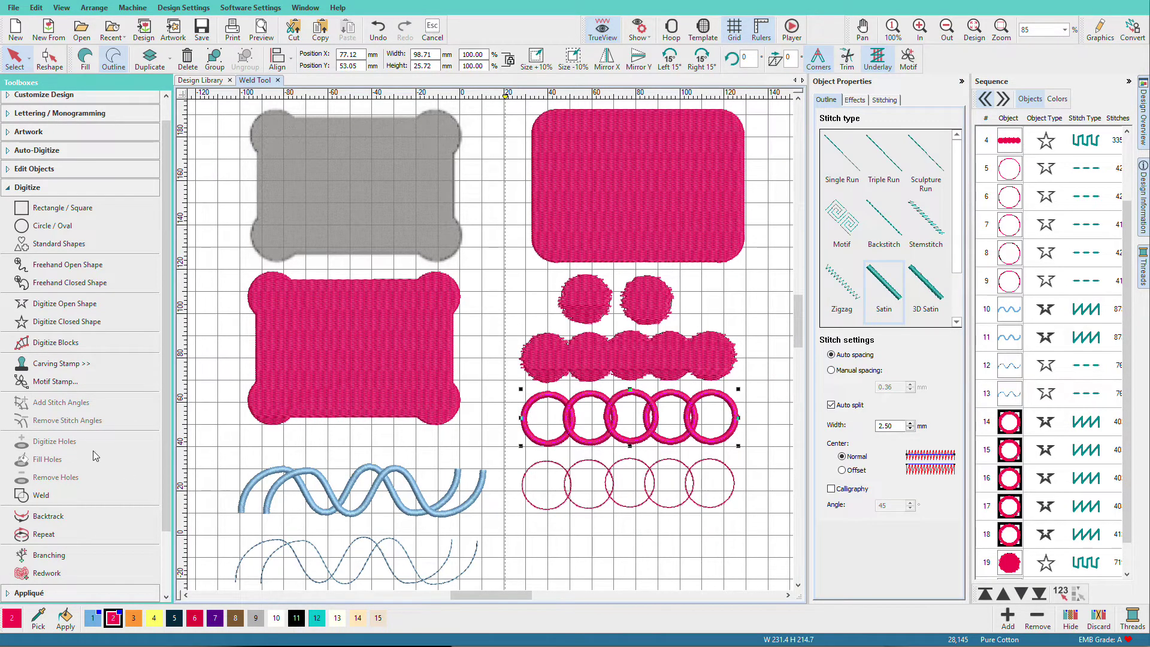
{"action": "left_click", "coordinate": [43, 495]}
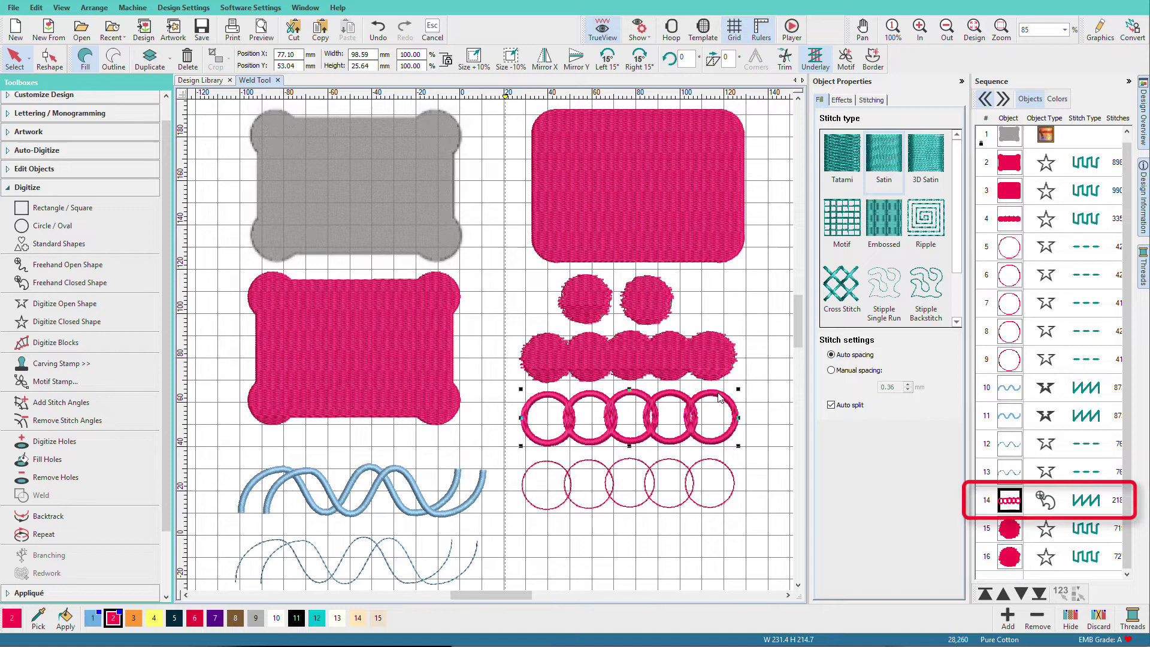
{"action": "key", "text": "z"}
{"action": "left_click_drag", "start_coordinate": [503, 377], "coordinate": [760, 465]}
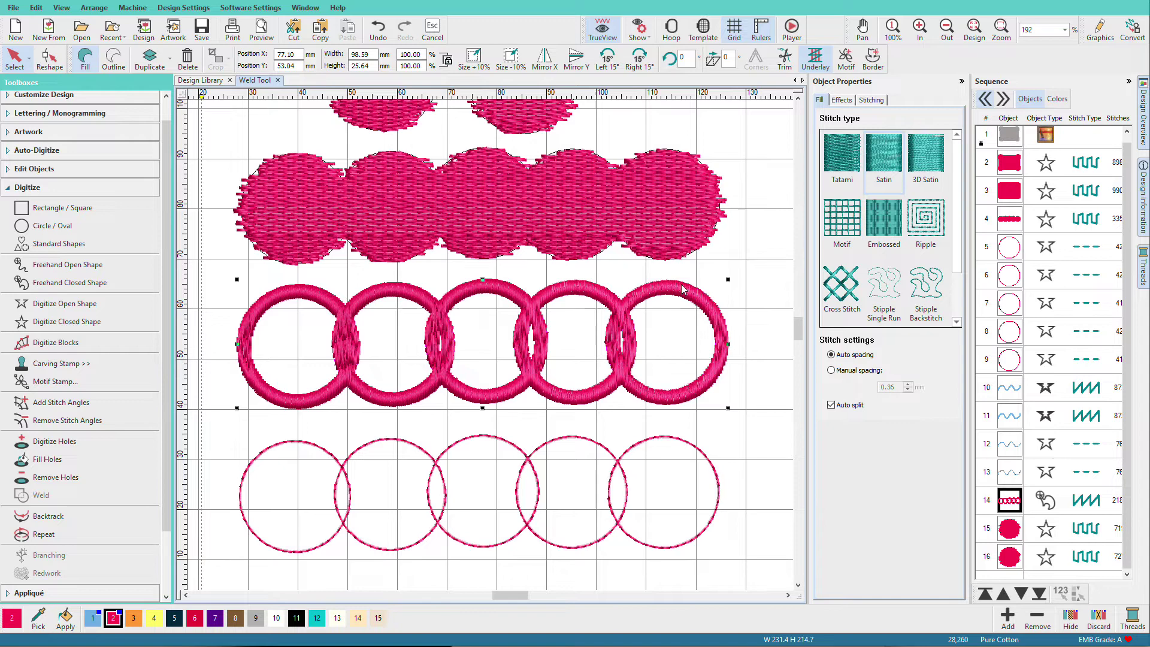
{"action": "scroll", "coordinate": [680, 301], "scroll_direction": "down", "scroll_amount": 3}
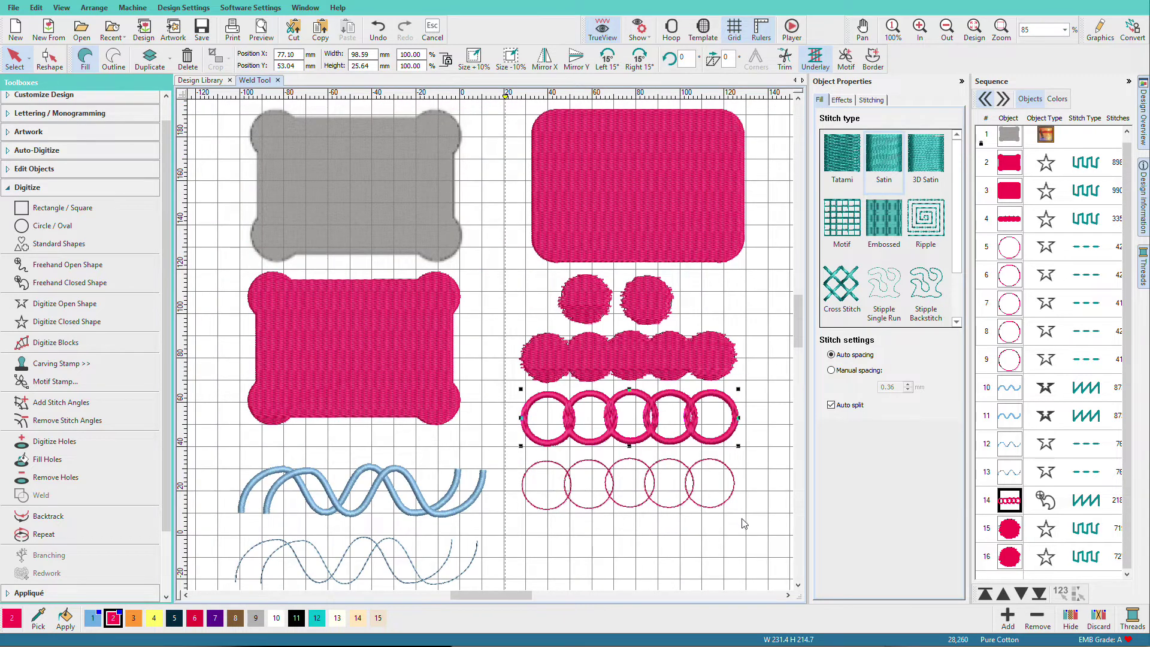
{"action": "mouse_move", "coordinate": [743, 521]}
{"action": "left_mouse_down"}
{"action": "mouse_move", "coordinate": [680, 490]}
{"action": "mouse_move", "coordinate": [509, 461]}
{"action": "left_mouse_up"}
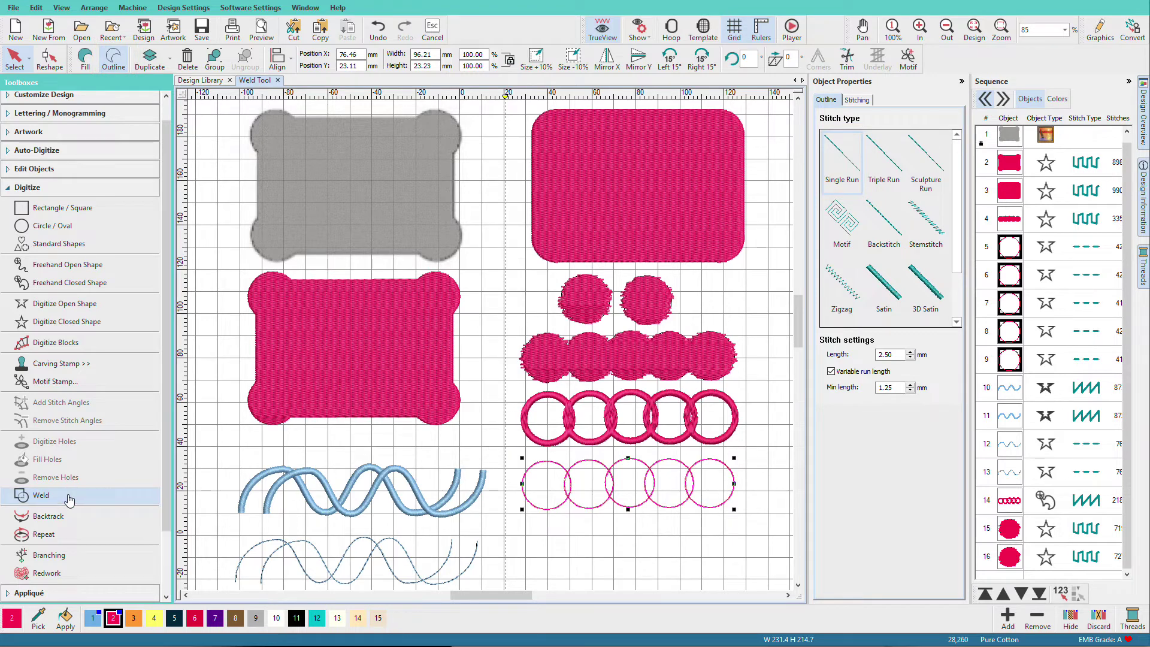
{"action": "left_click", "coordinate": [734, 511]}
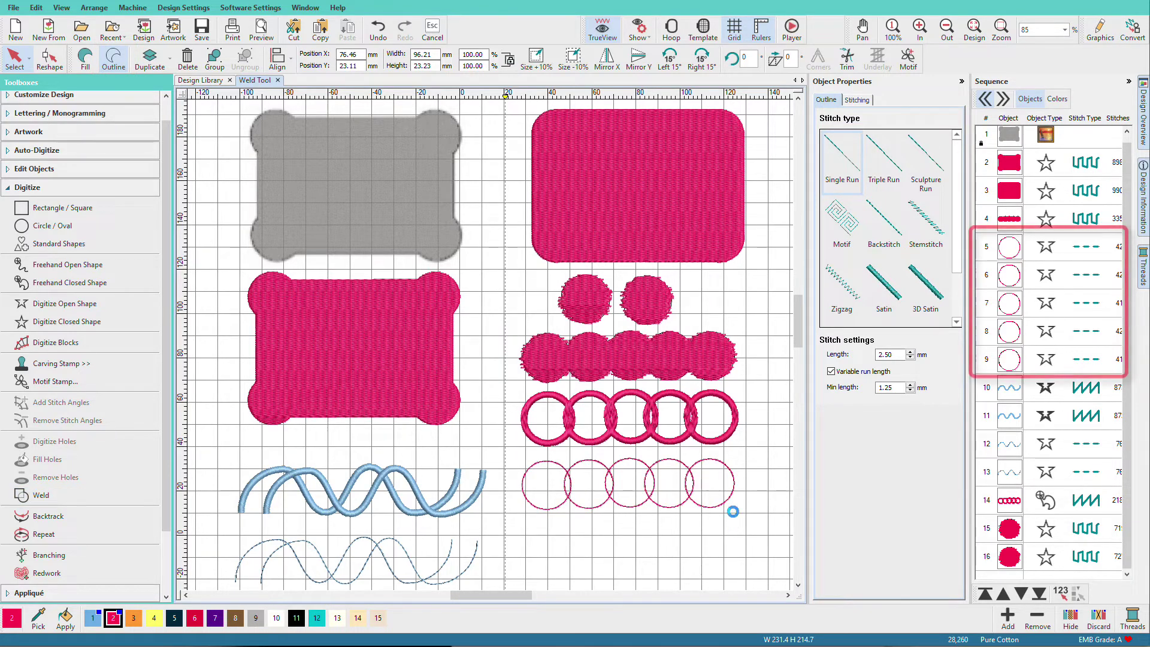
{"action": "left_click", "coordinate": [734, 508]}
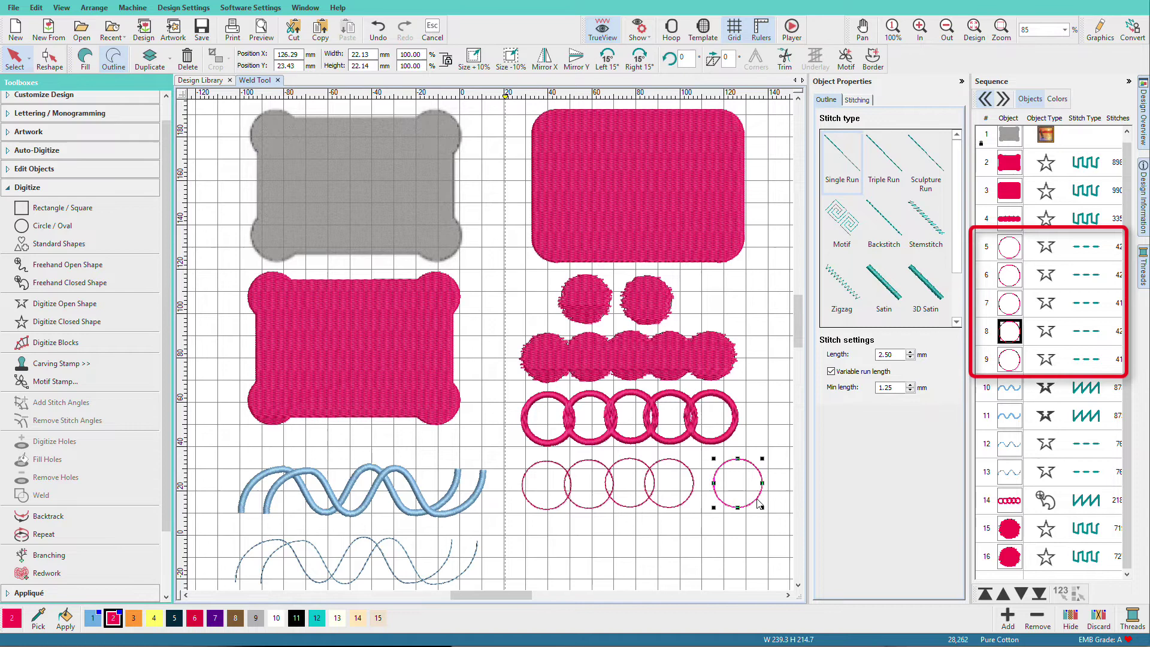
{"action": "key", "text": "ctrl+z"}
{"action": "key", "text": "Escape"}
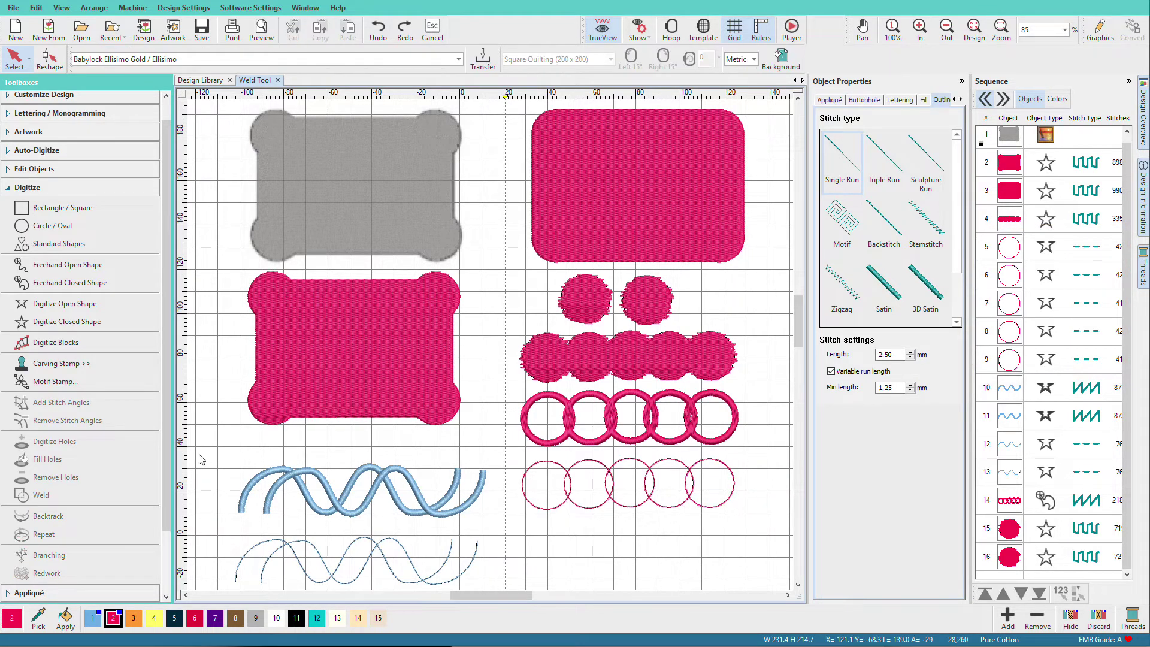
Step: Weld the two overlapping blue satin waves, zoom in on them, and deselect
{"action": "left_click_drag", "start_coordinate": [220, 449], "coordinate": [491, 528]}
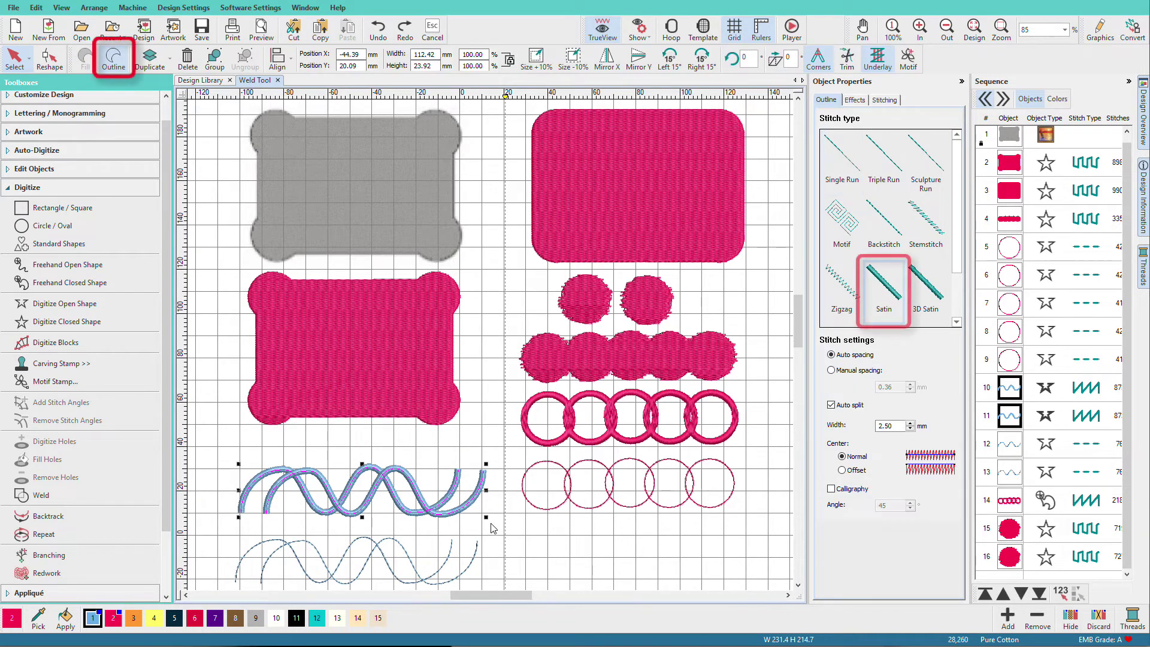
{"action": "left_click", "coordinate": [43, 496]}
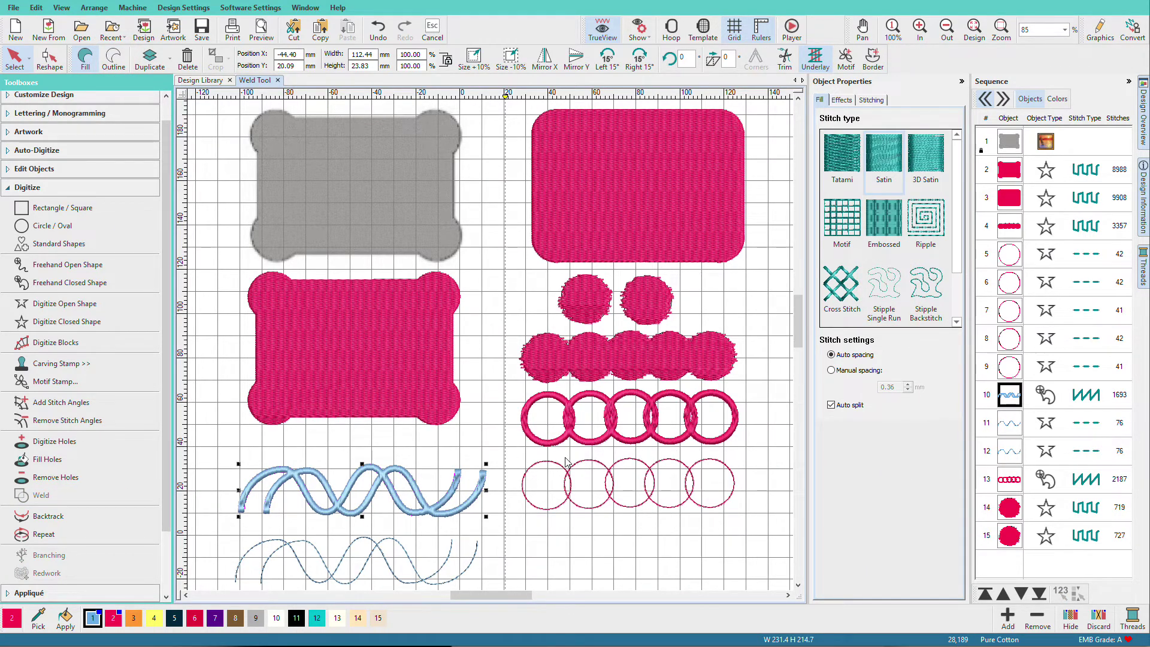
{"action": "key", "text": "z"}
{"action": "left_click_drag", "start_coordinate": [215, 449], "coordinate": [505, 544]}
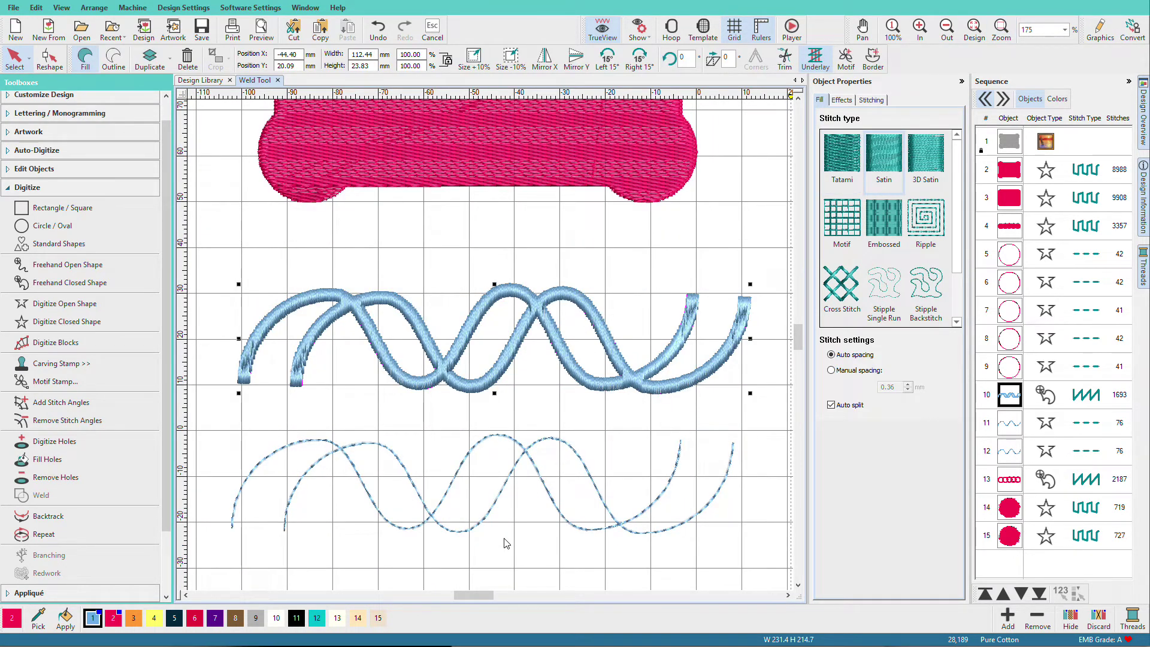
{"action": "left_click", "coordinate": [227, 423]}
Step: Weld the two dashed running-stitch waves, then zoom out to the whole design
{"action": "left_click_drag", "start_coordinate": [219, 410], "coordinate": [760, 572]}
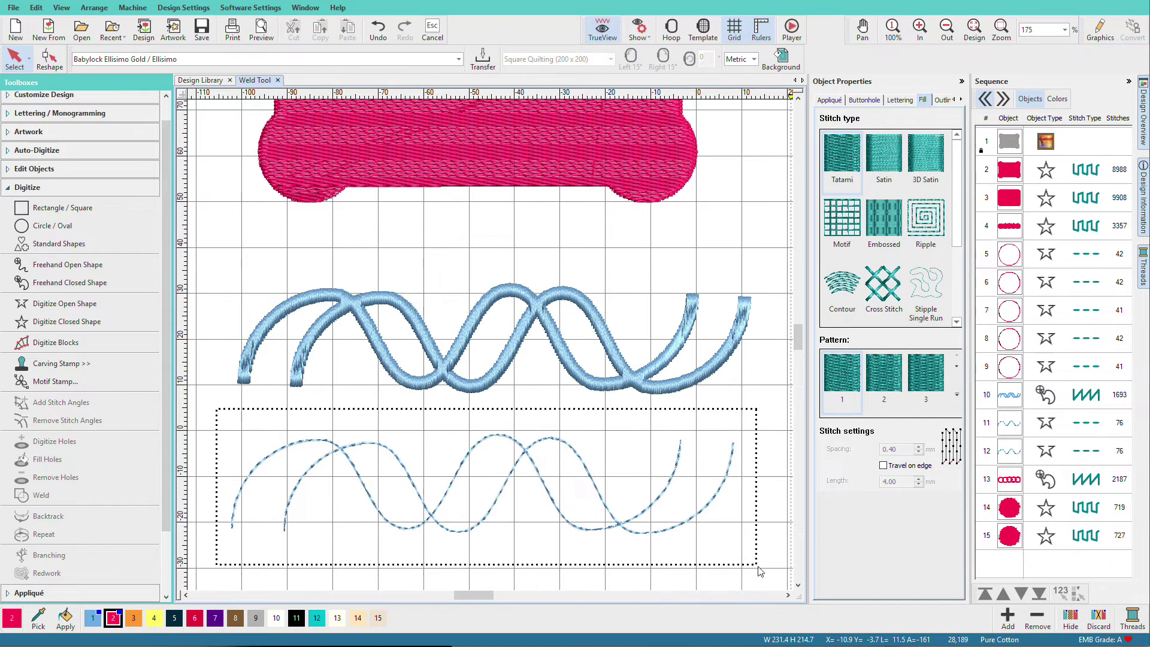
{"action": "left_click", "coordinate": [45, 495]}
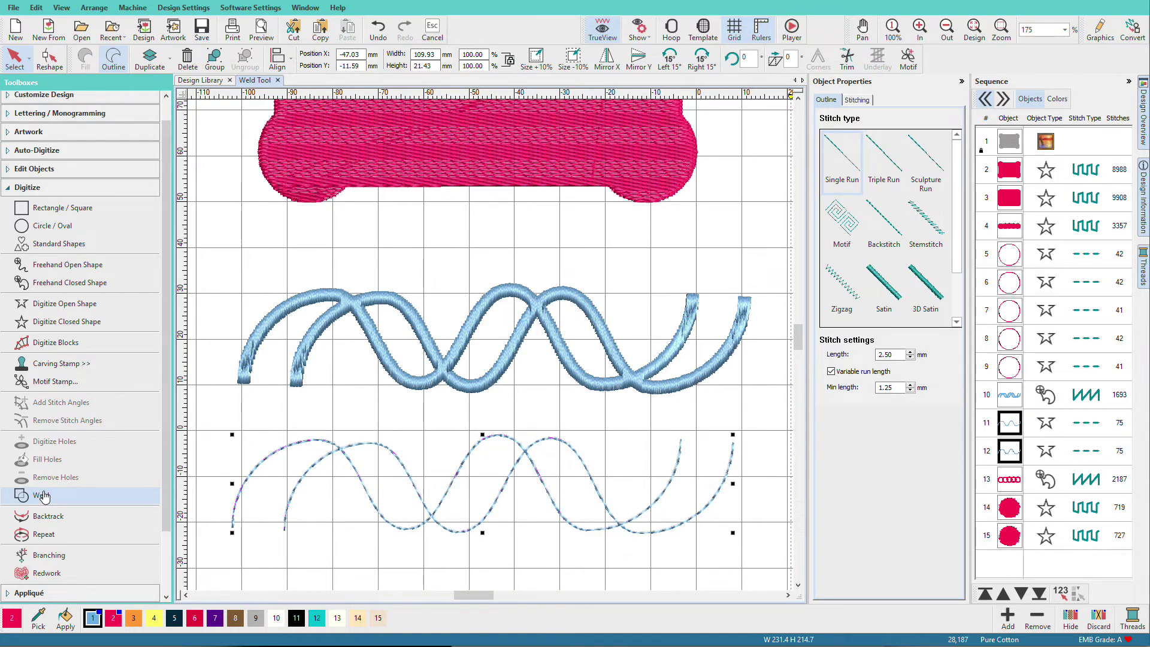
{"action": "key", "text": "0"}
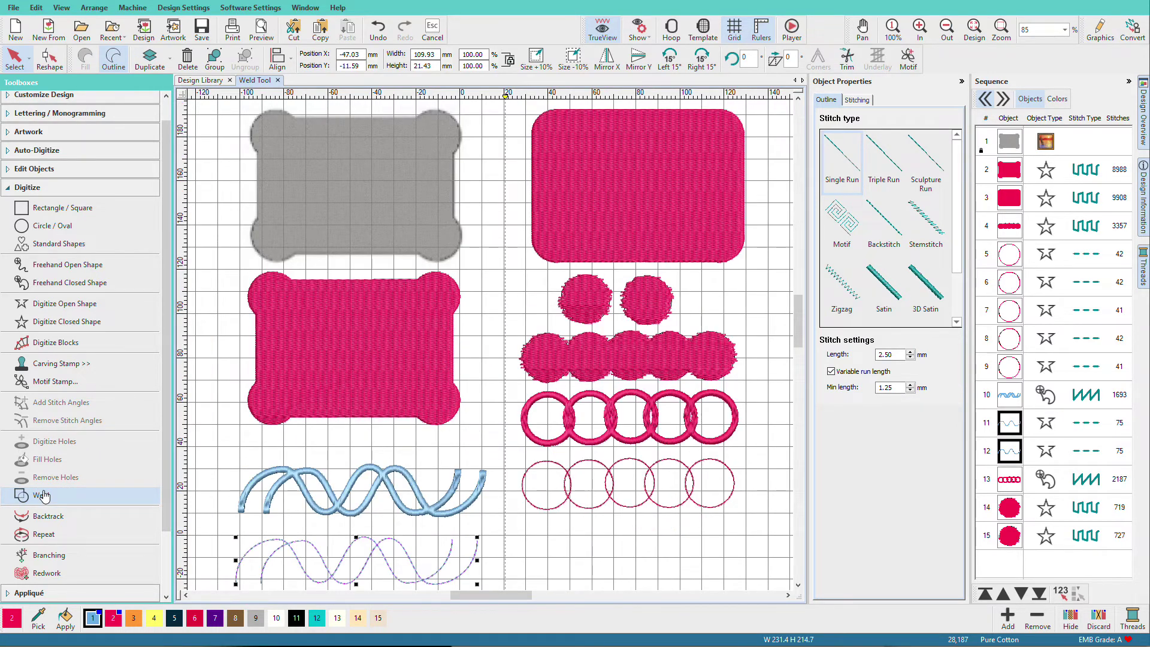